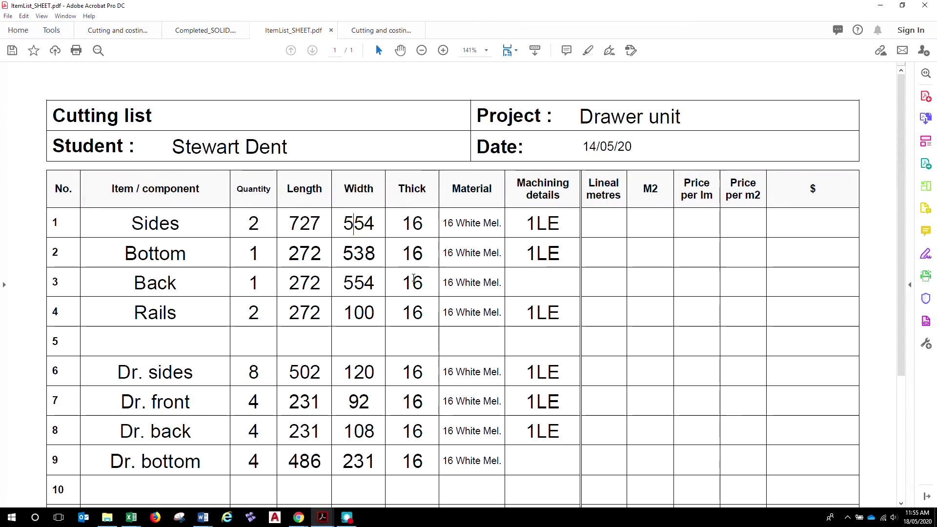
- Edit row 2's Machining details so the Bottom reads 1SE instead of 1LE
left_click(412, 224)
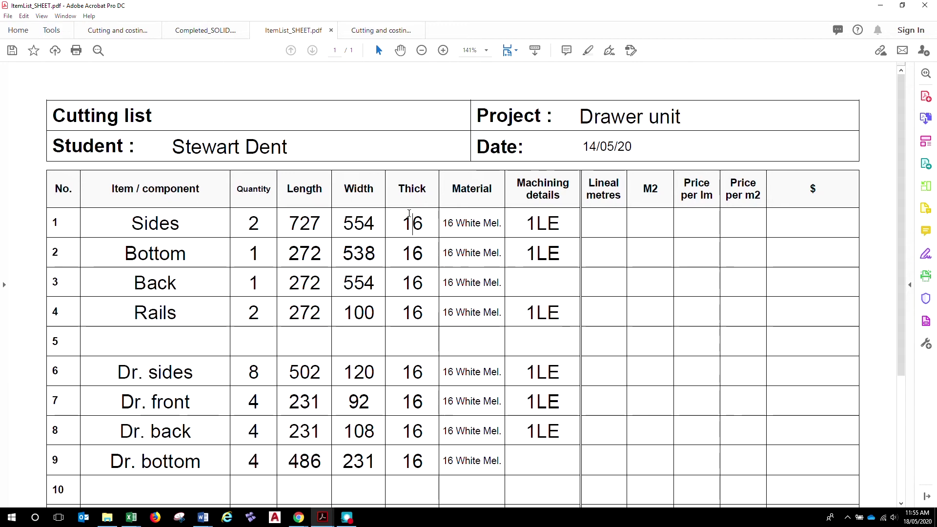
left_click(565, 223)
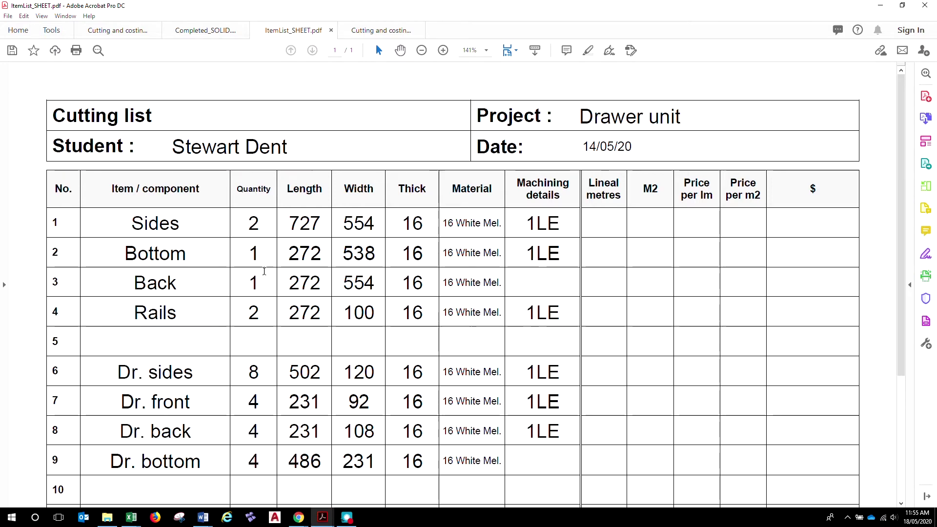
left_click(546, 252)
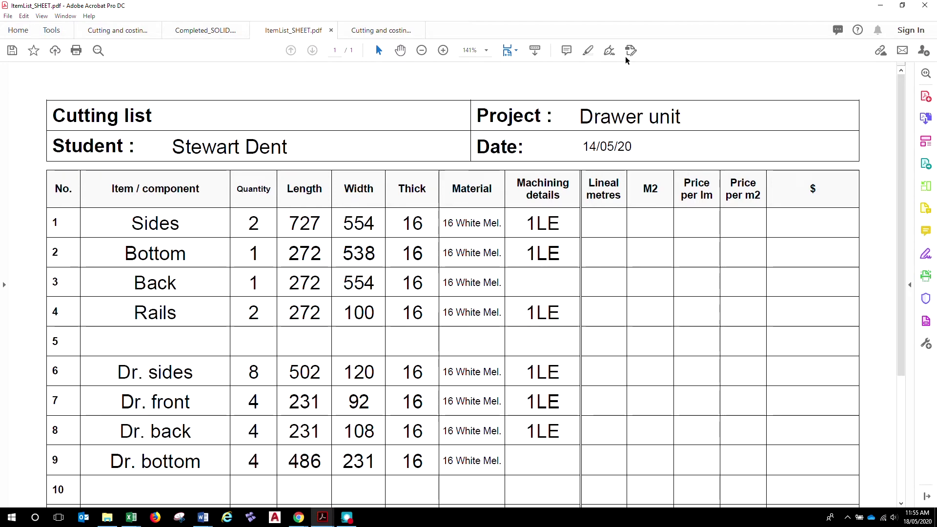
key("BackSpace")
type("S")
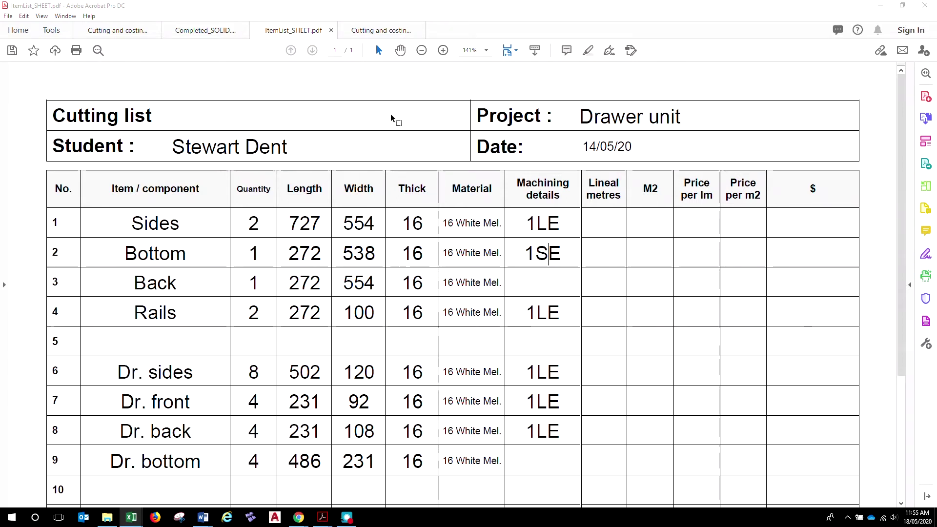
left_click(651, 225)
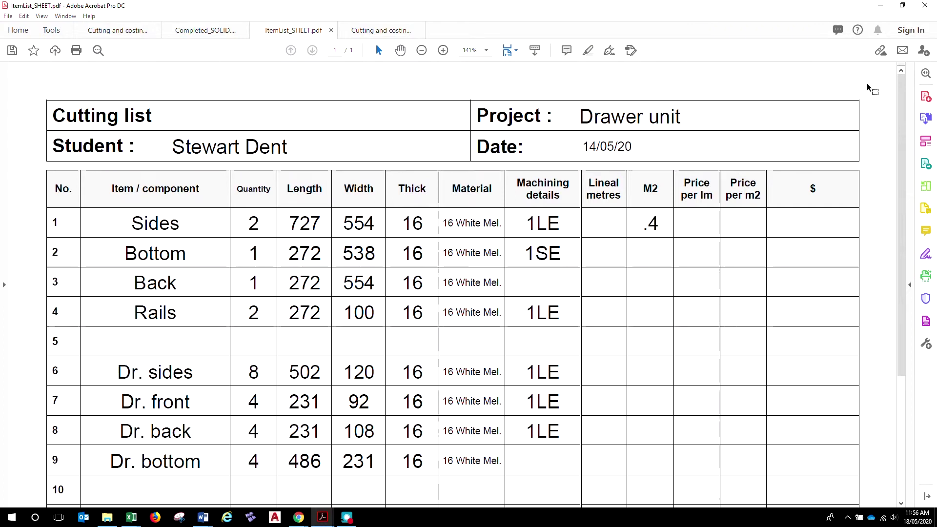
- Enter .402758 in the Sides row's M2 field, then go back to the spreadsheet
type(".402758")
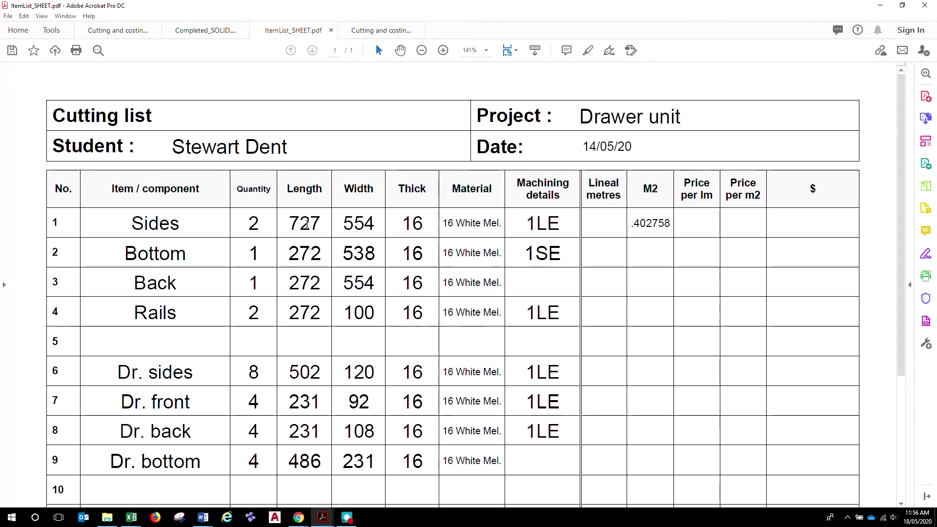
key("alt+Tab")
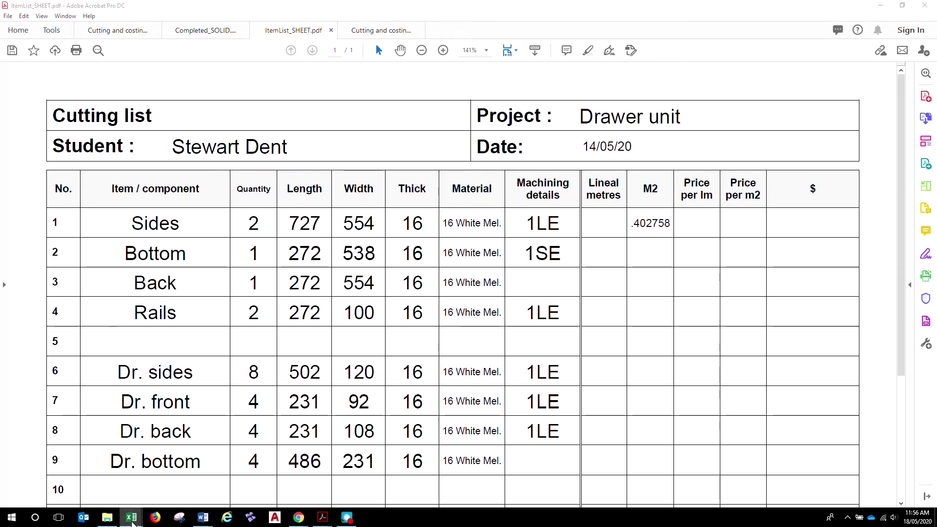
mouse_move(130, 518)
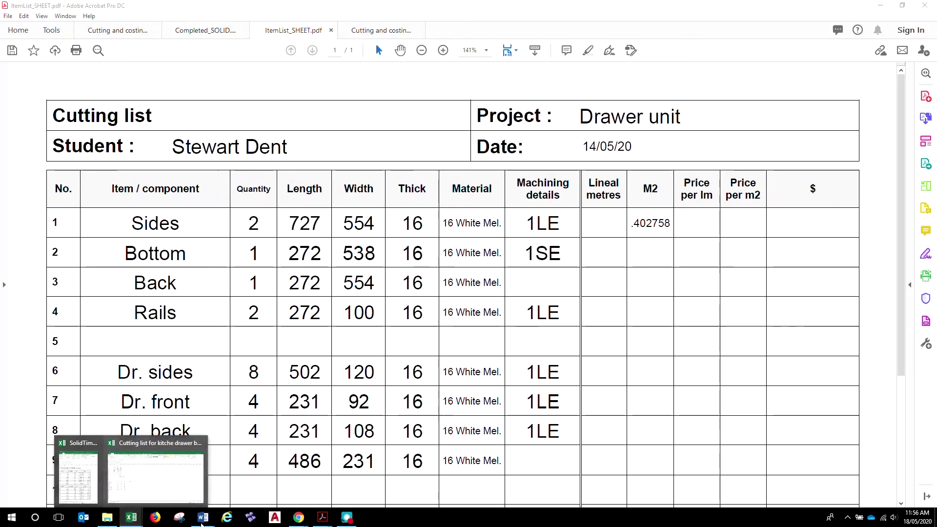
- In COST OF MATERIALS (2).docx, locate and select the $11.55 White Melamine PB price
mouse_move(203, 517)
left_click(308, 475)
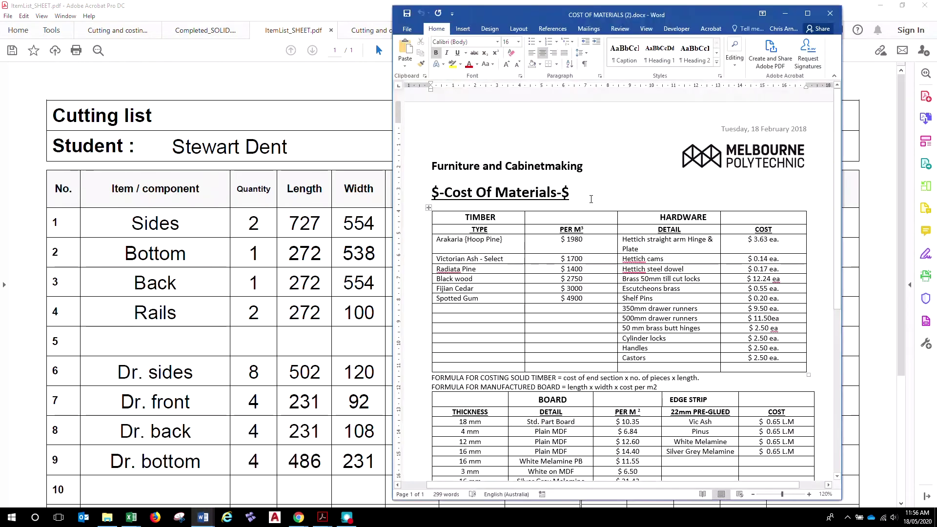
scroll(714, 239, "down", 6)
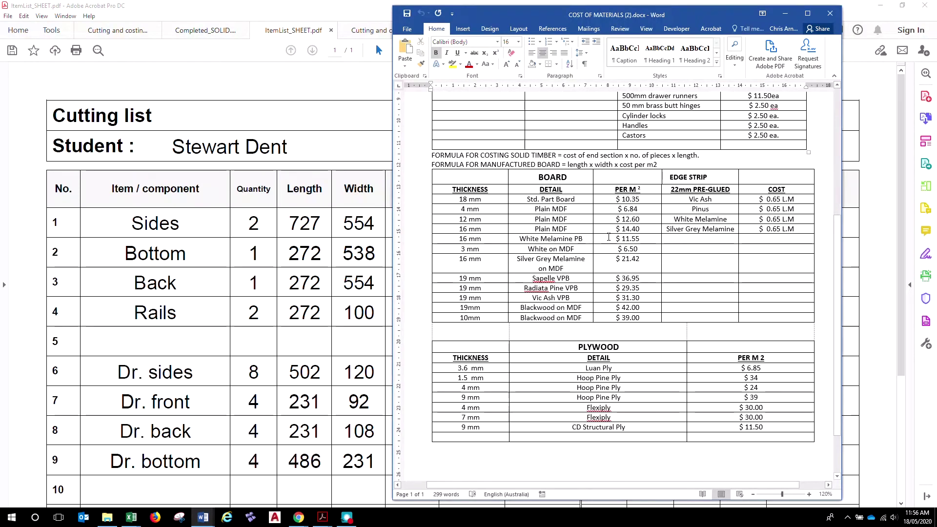
left_click_drag(627, 238, 615, 239)
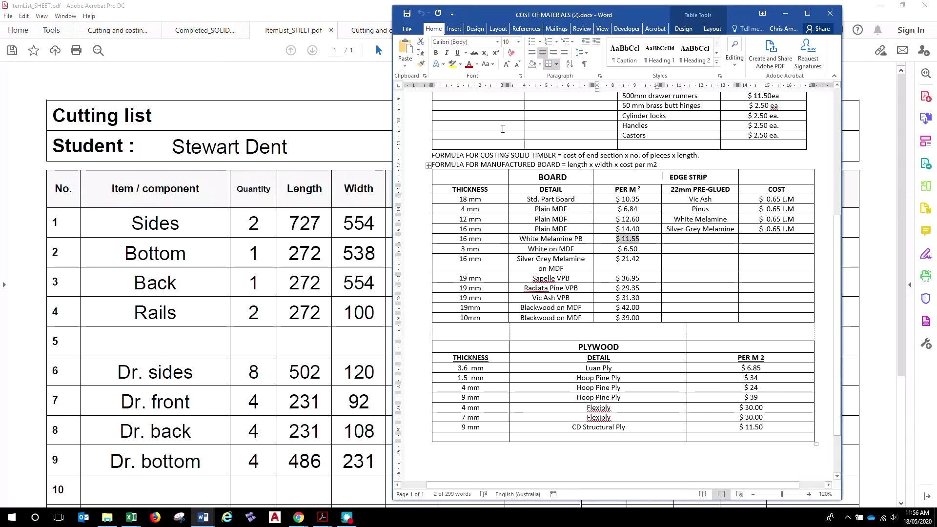
- Enter 11.55 as the Sides' price per m² and review the Sides row's values
left_click(327, 94)
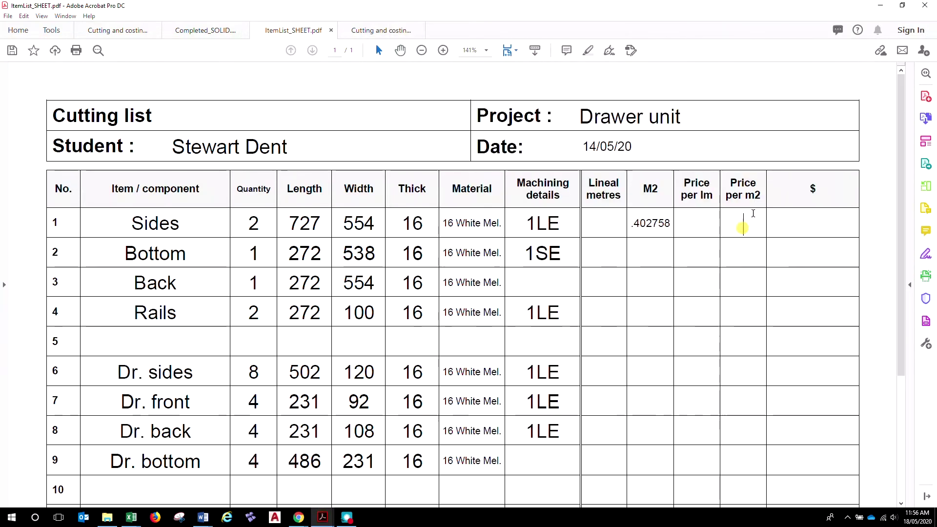
type("11.55")
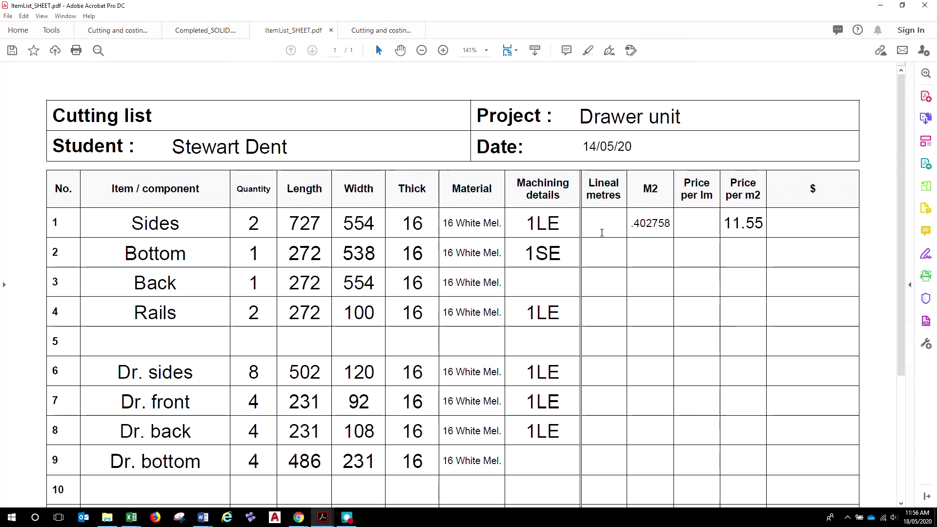
left_click(270, 234)
left_click(301, 223)
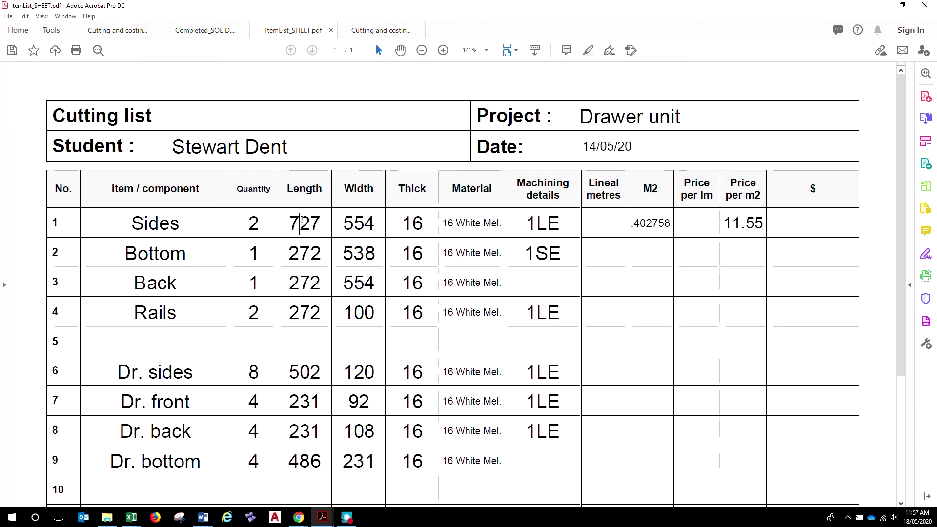
left_click(355, 229)
left_click(652, 223)
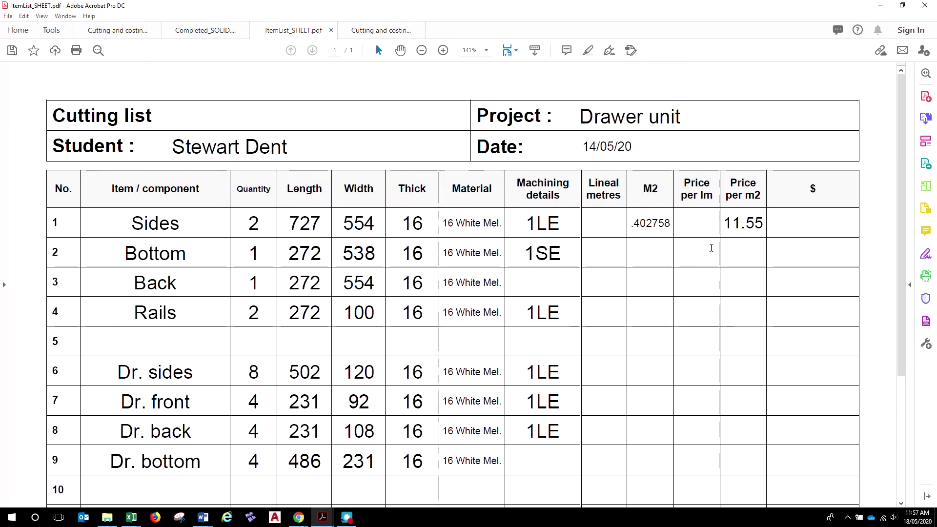
key("alt+Tab")
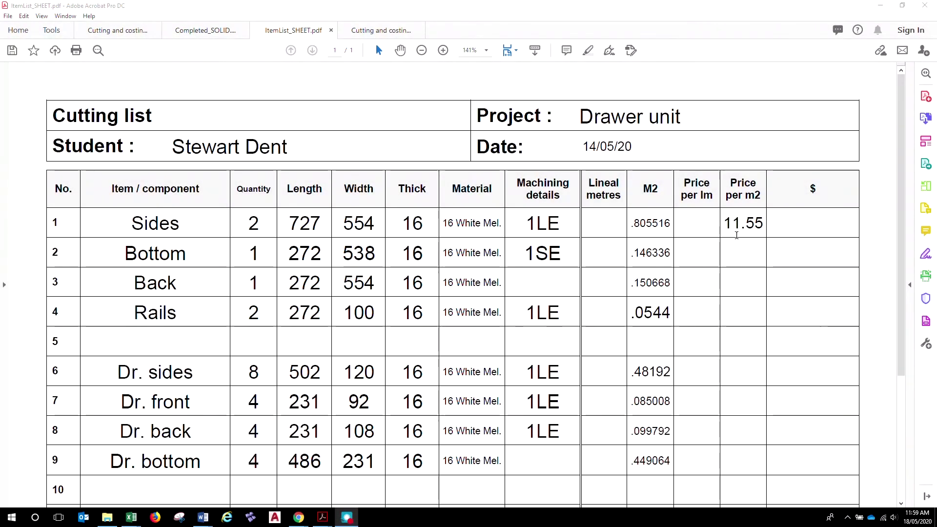
- Change the Sides' price per m² to $11.55 and select it for copying
left_click(734, 225)
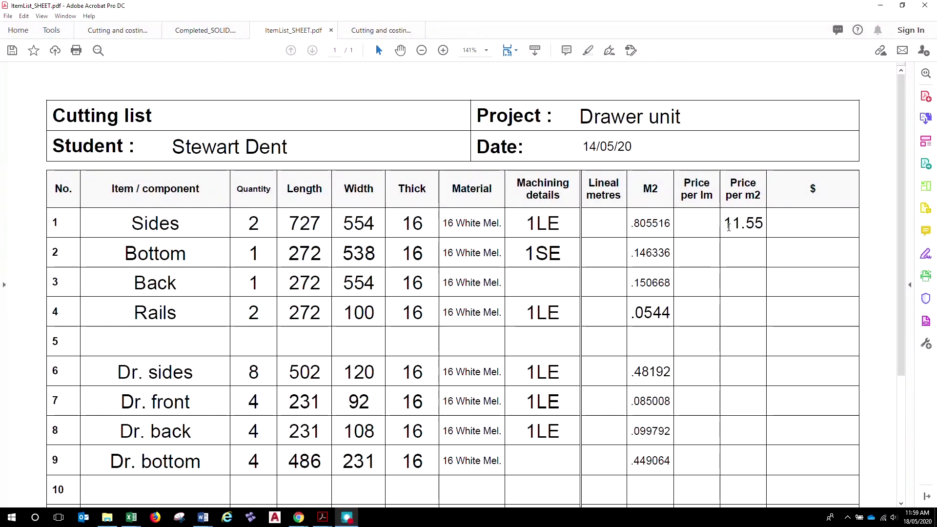
left_click(766, 224)
left_click_drag(765, 224, 720, 224)
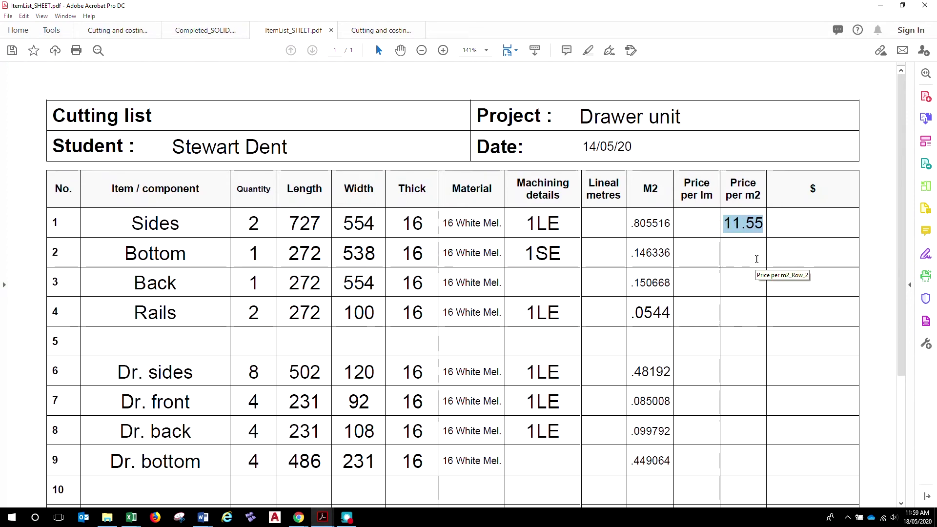
key("Left")
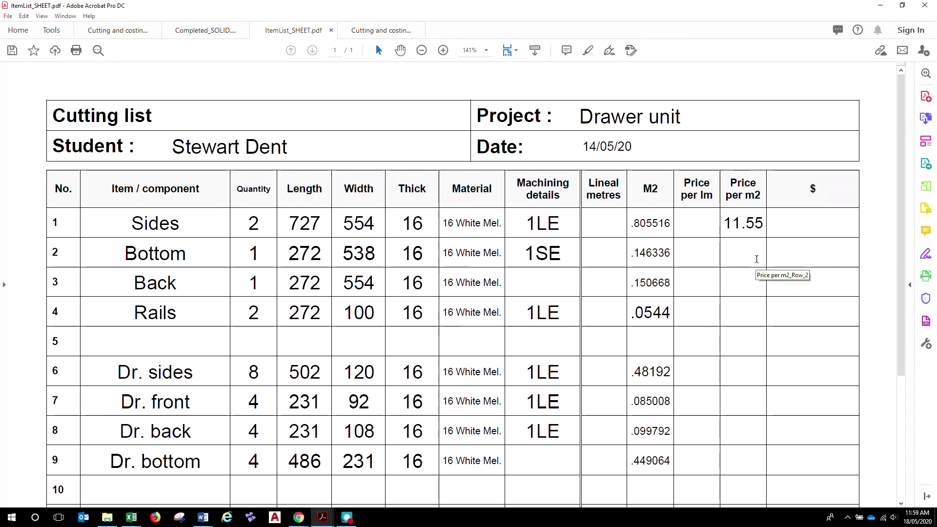
type("$")
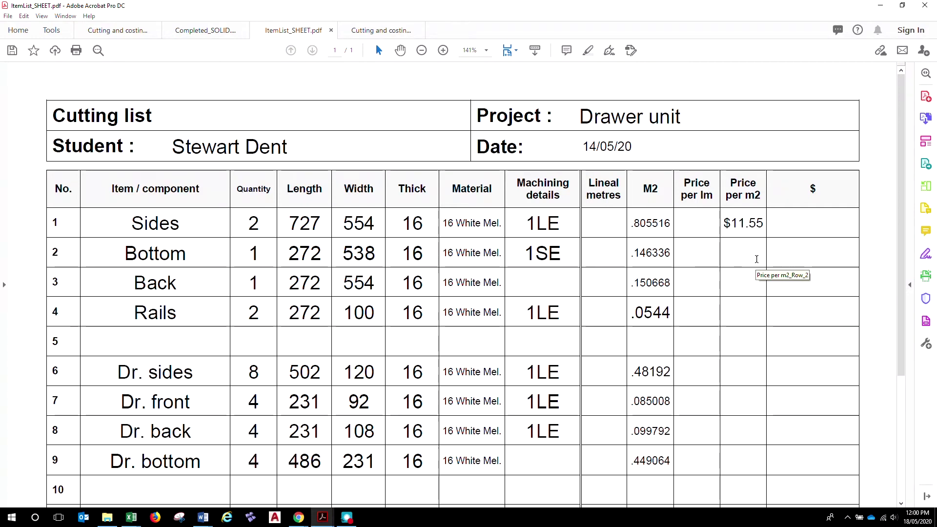
key("shift+Right")
key("shift+Right")
key("shift+Right")
key("shift+Right")
key("shift+Right")
key("ctrl+c")
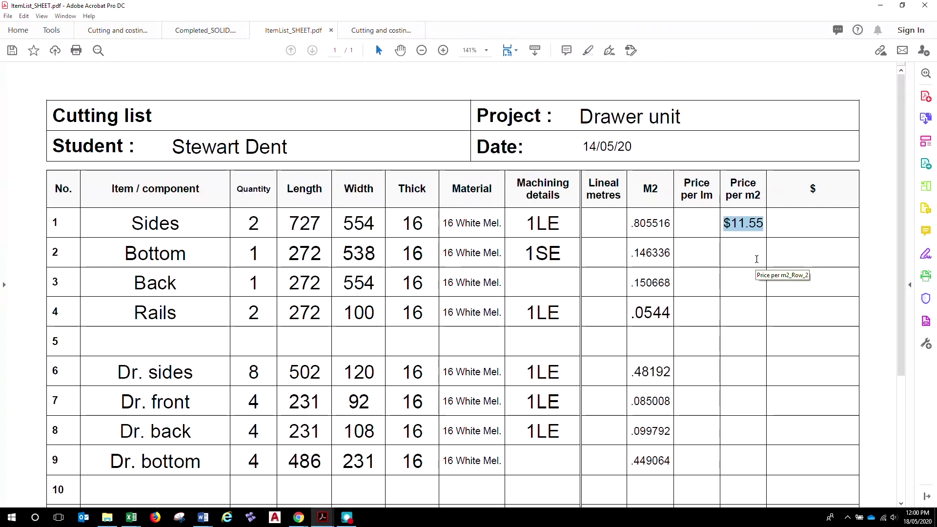
- Paste $11.55 as price per m² for Bottom, Back, Rails, Dr. sides, front, back and bottom
left_click(757, 251)
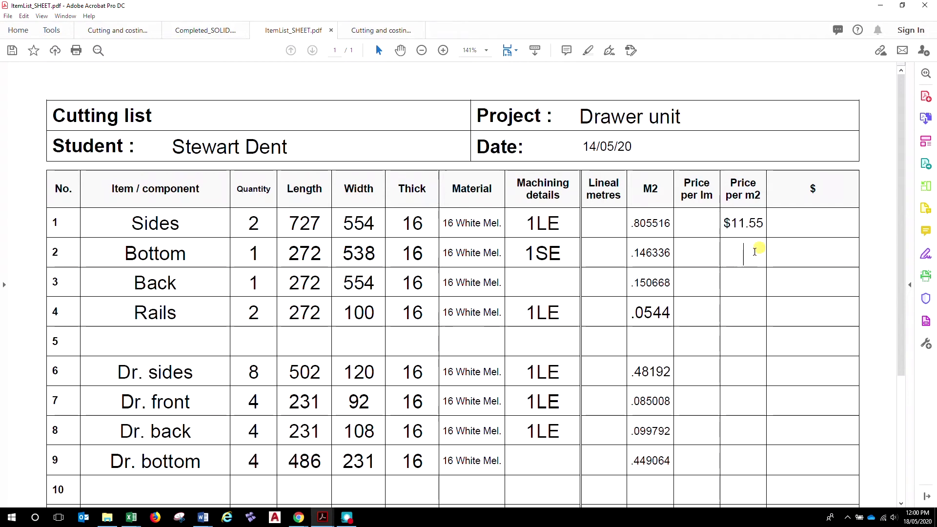
key("ctrl+v")
left_click(749, 282)
key("ctrl+v")
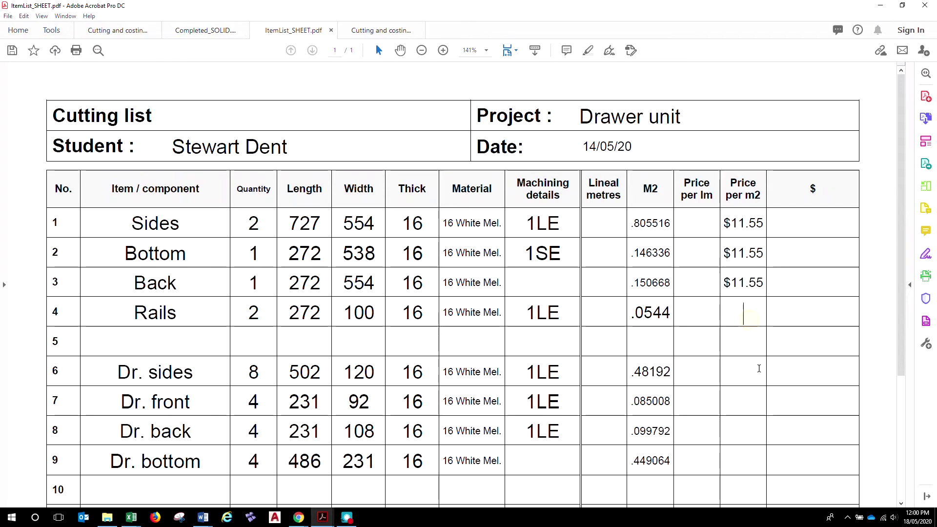
key("ctrl+v")
left_click(759, 369)
key("ctrl+v")
left_click(748, 409)
key("ctrl+v")
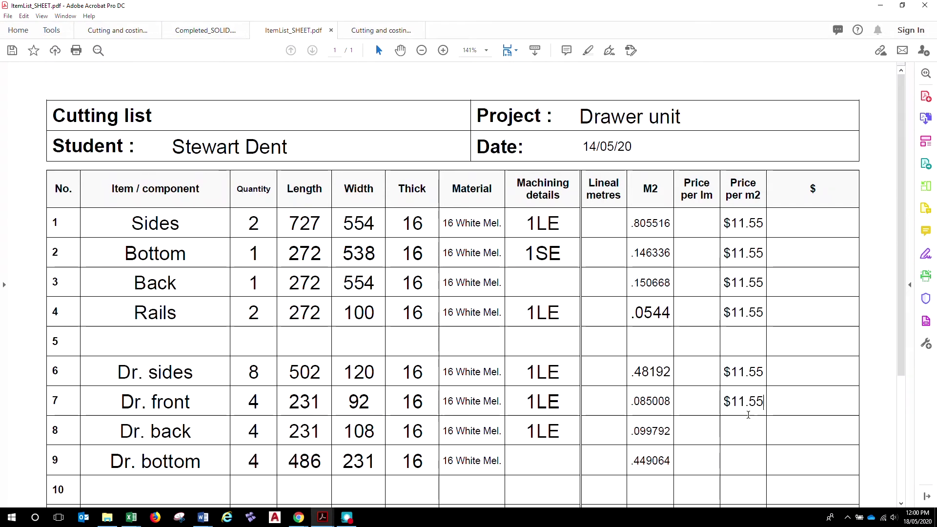
left_click(747, 430)
key("ctrl+v")
type("v")
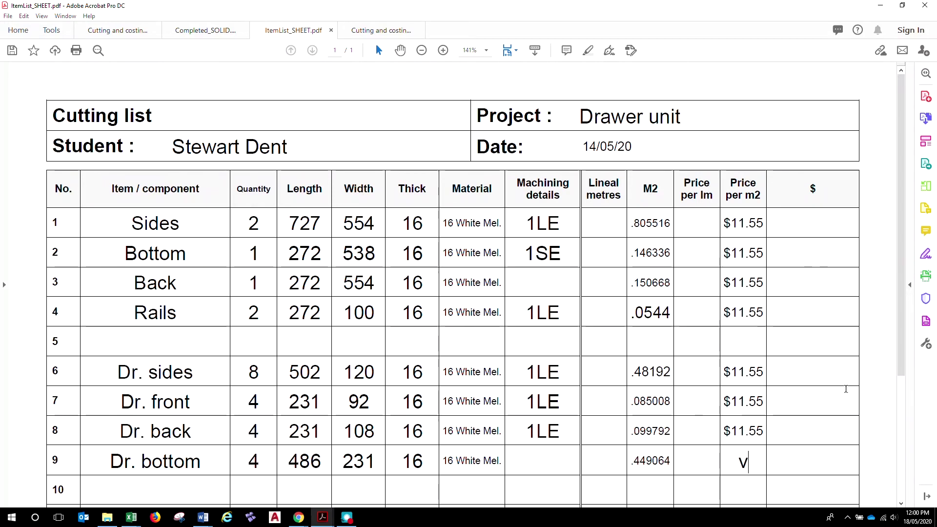
key("BackSpace")
key("ctrl+v")
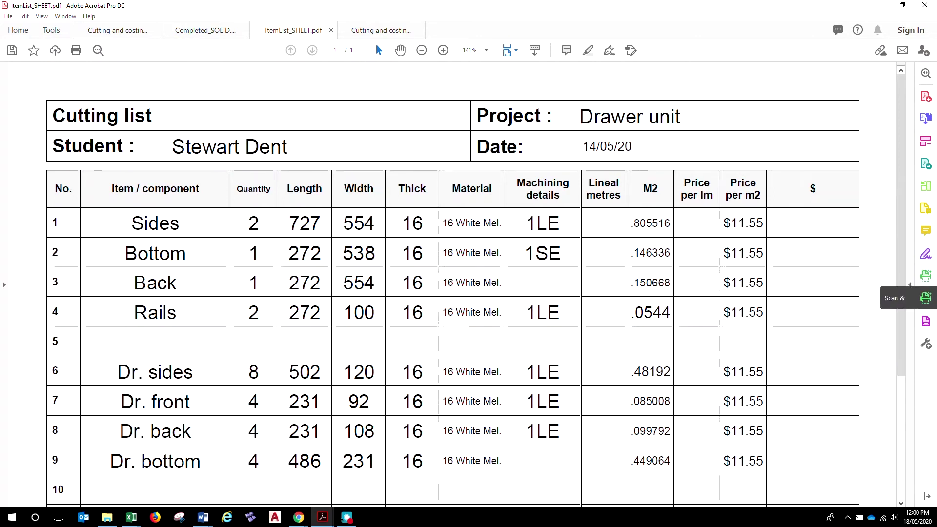
- Enter component costs 9.30 for Sides, 1.69 Bottom, 1.74 Back and .63 Rails
type("9")
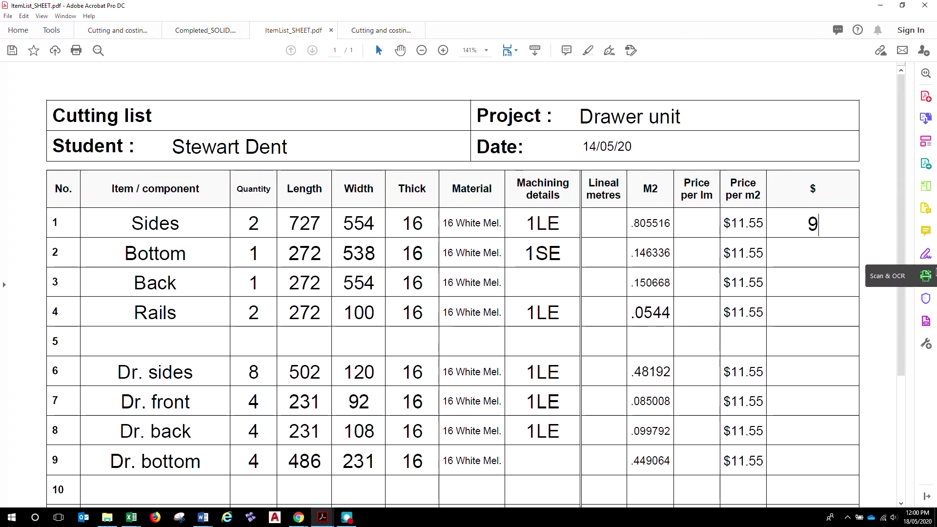
type(".30")
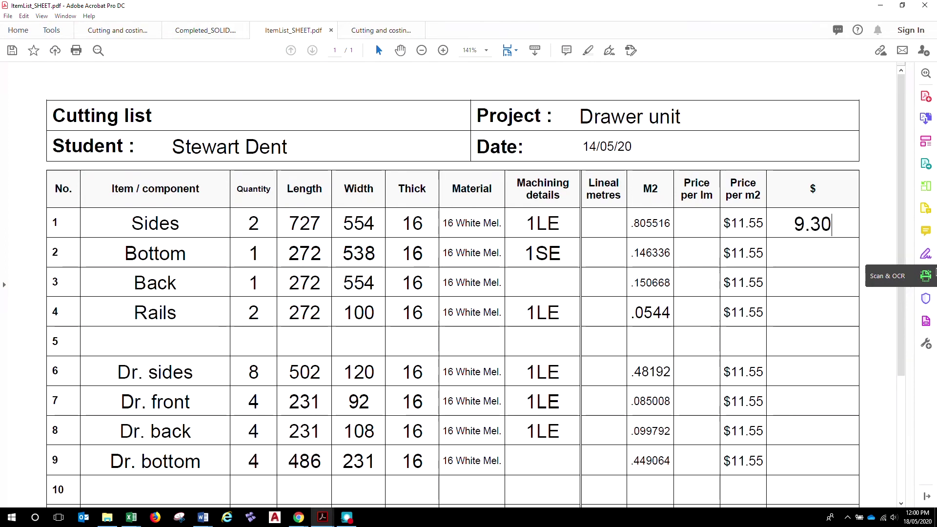
left_click(812, 253)
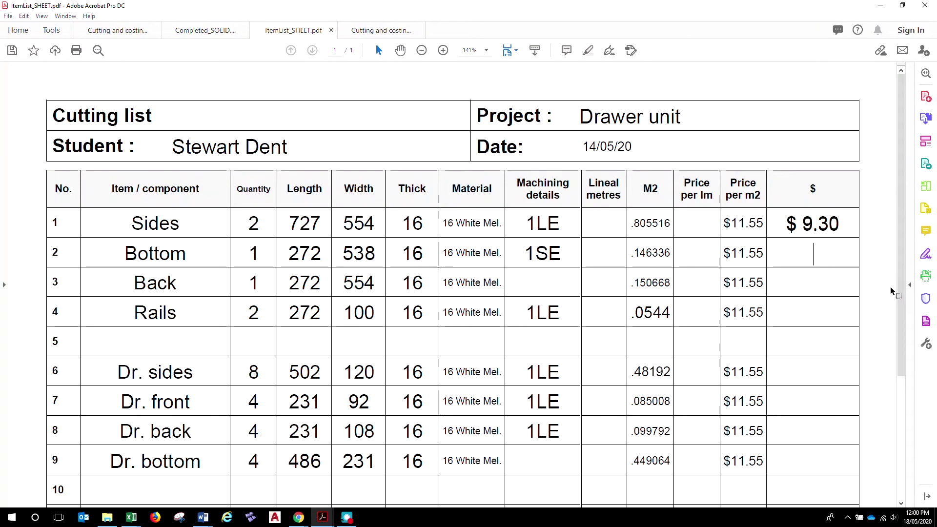
type("1.")
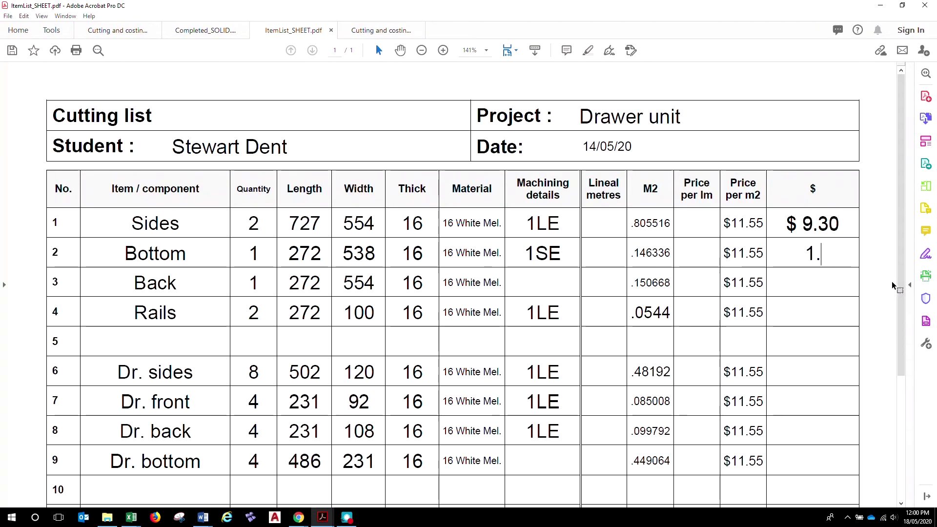
type("69")
left_click(816, 283)
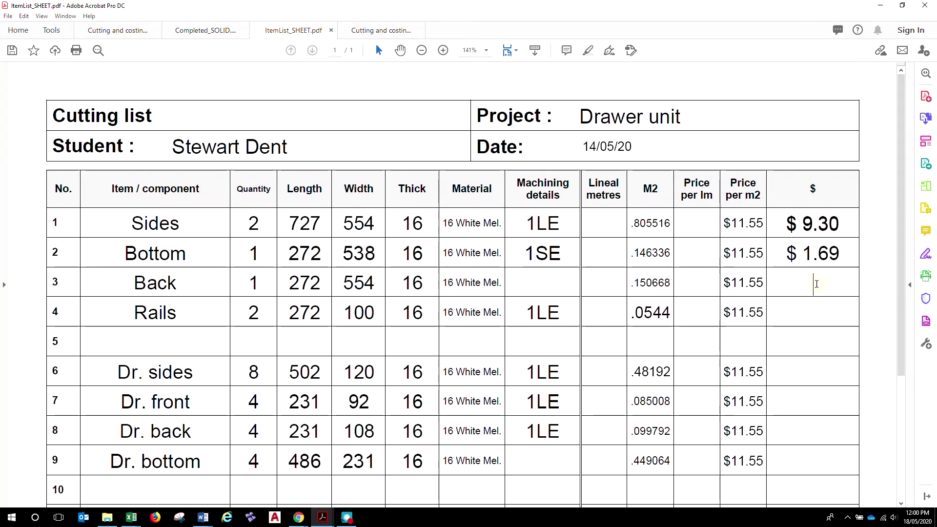
type("1.74")
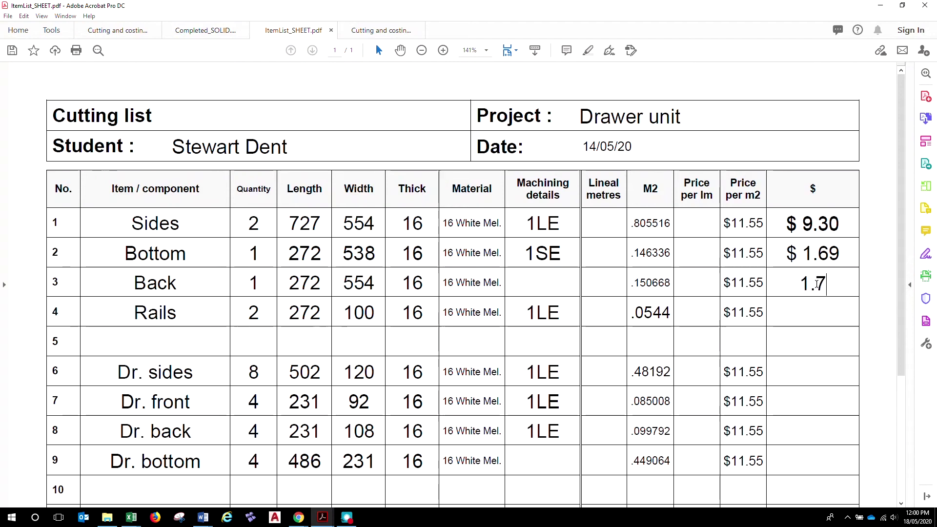
left_click(810, 305)
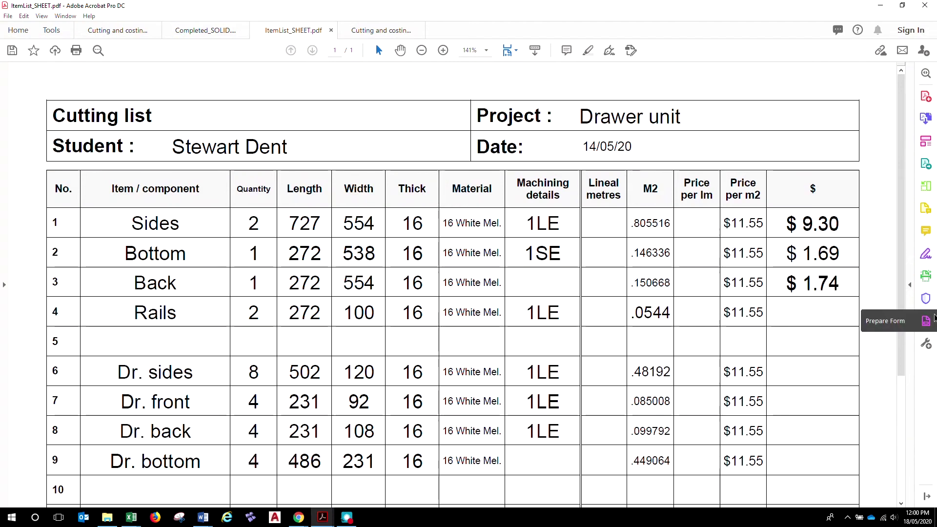
type(".63")
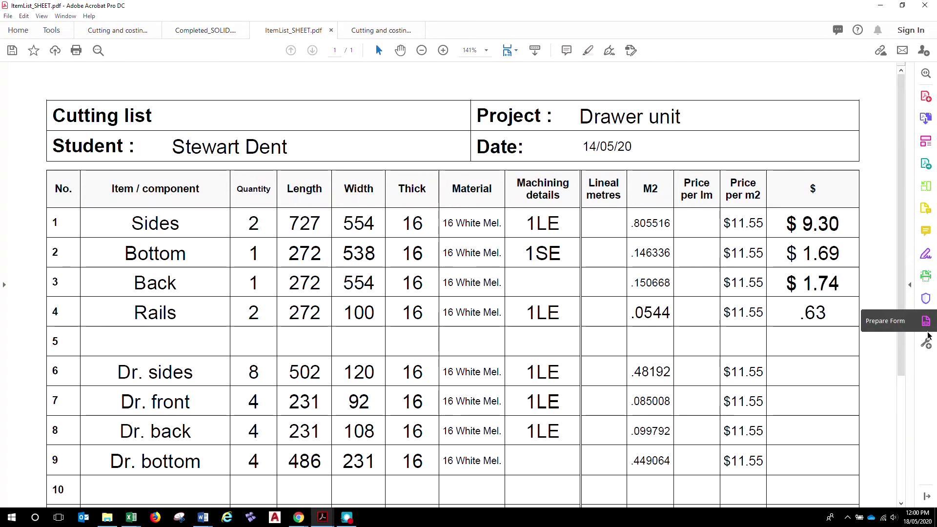
left_click(813, 370)
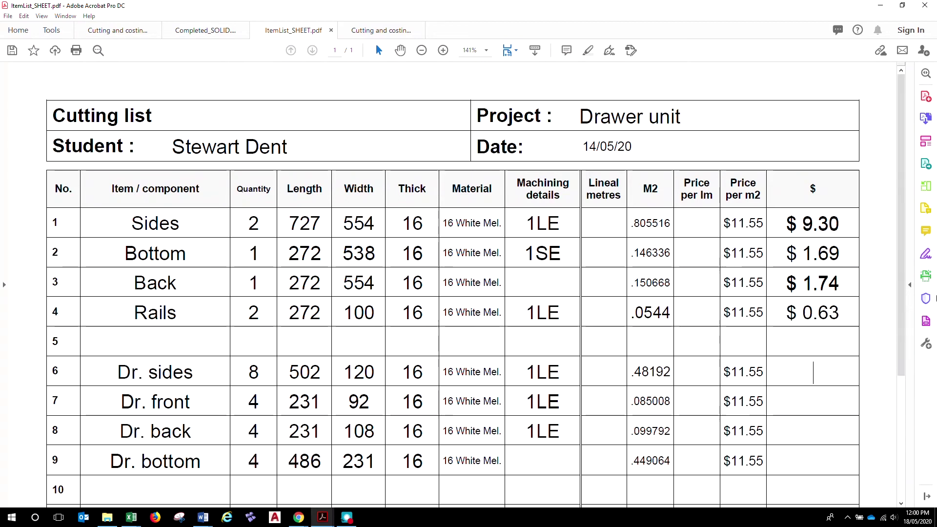
- Enter costs 5.57 for Dr. sides, .98 Dr. front, 1.15 Dr. back and $5.19 Dr. bottom
type("5.57")
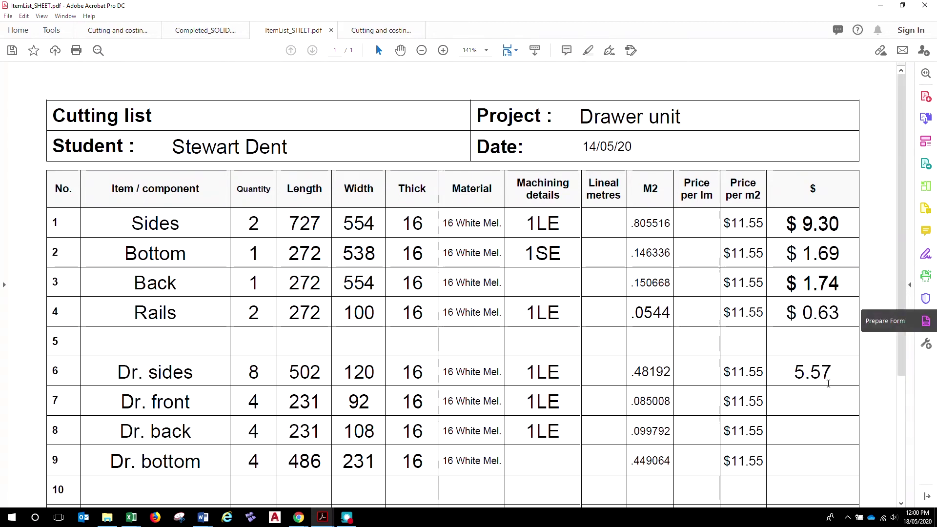
left_click(816, 404)
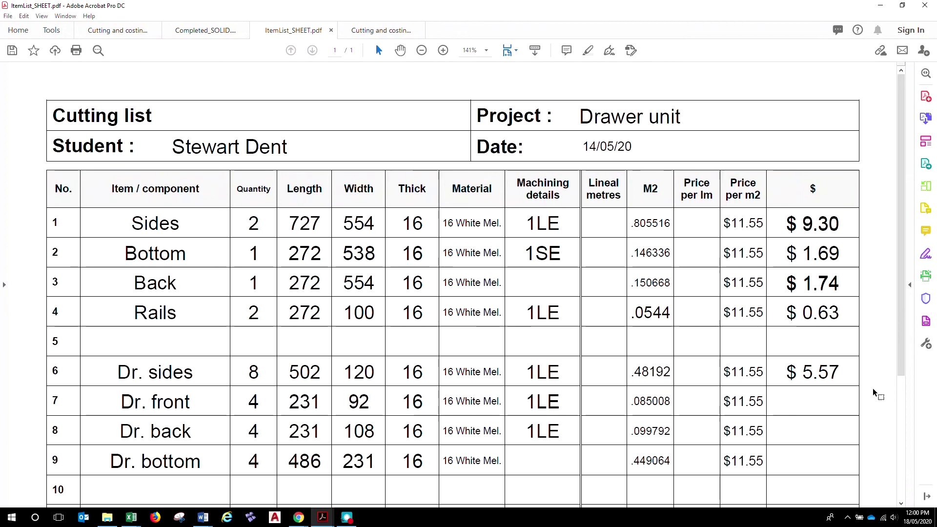
type(".98")
left_click(852, 434)
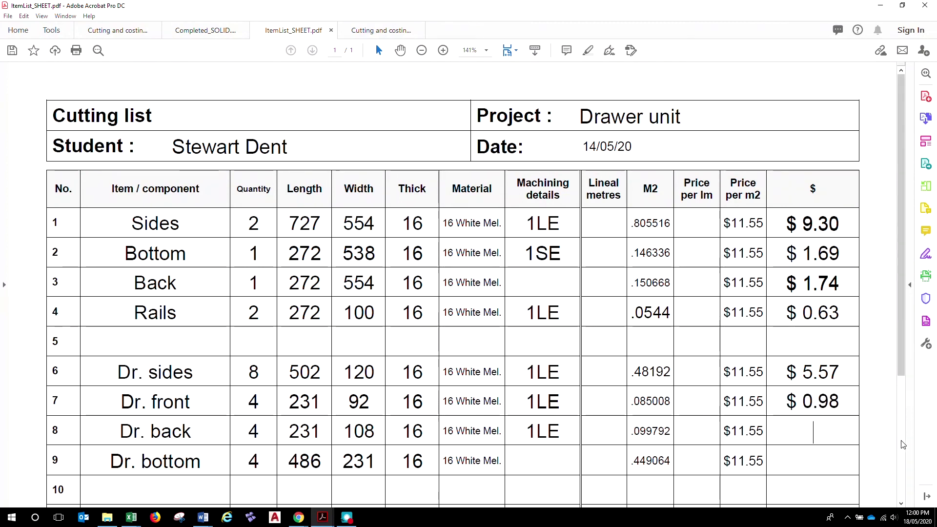
type("1.15")
left_click(814, 464)
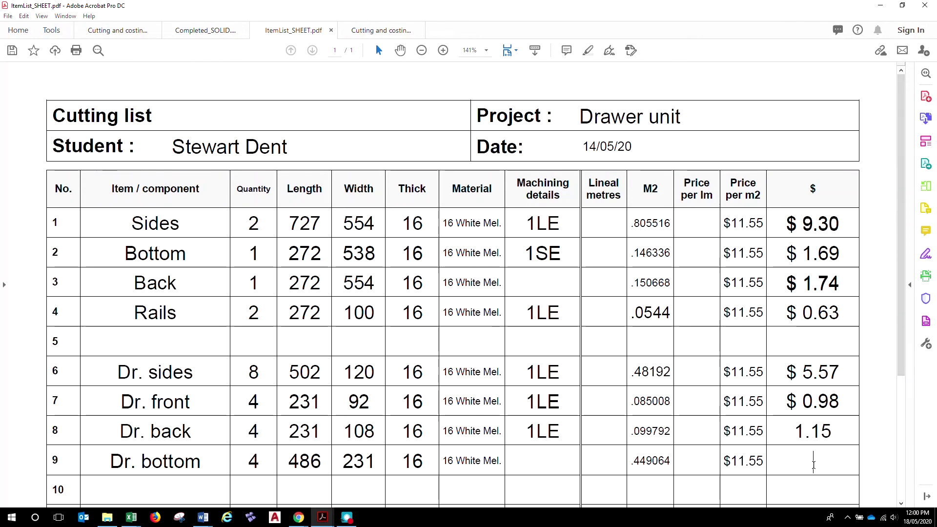
type("5.19")
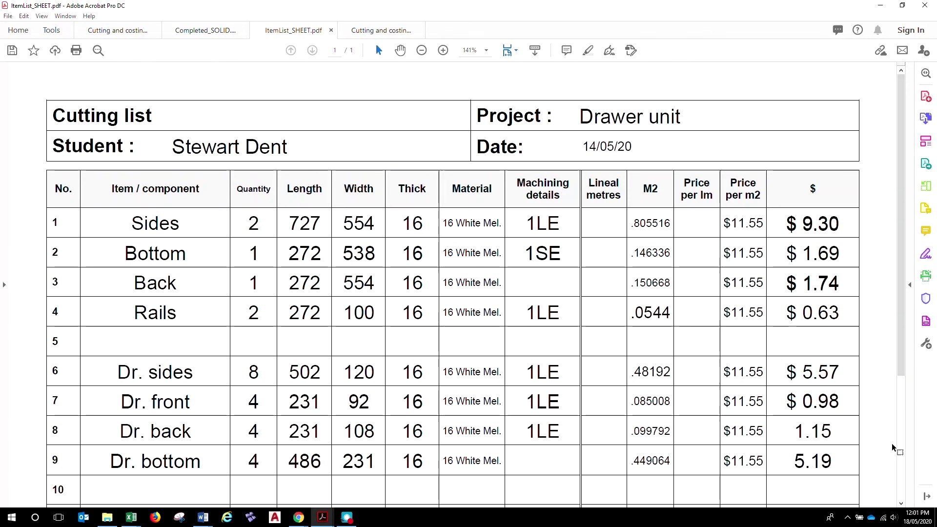
key("Home")
type("4")
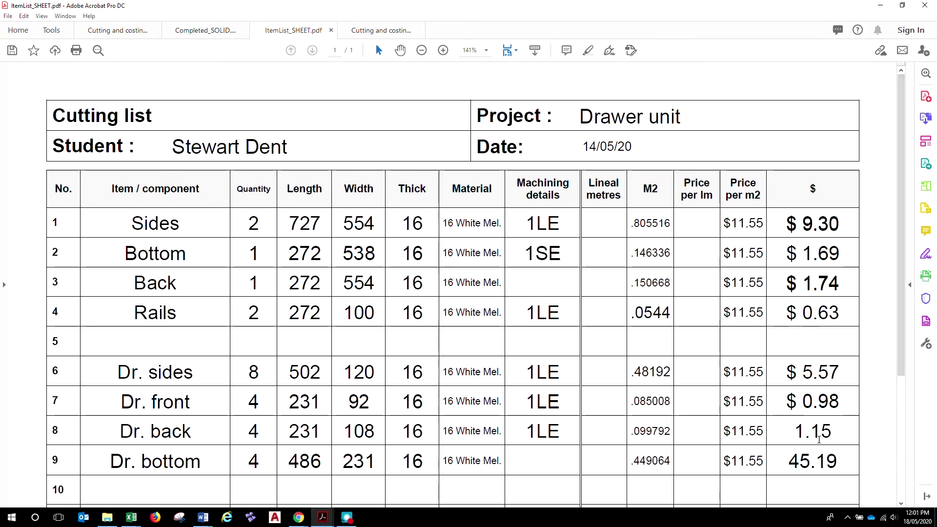
key("BackSpace")
type("$")
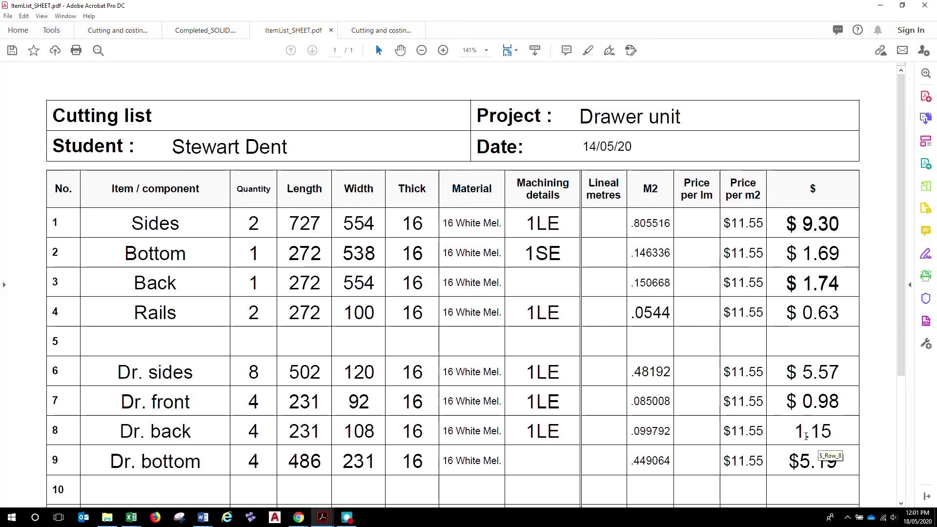
left_click(799, 433)
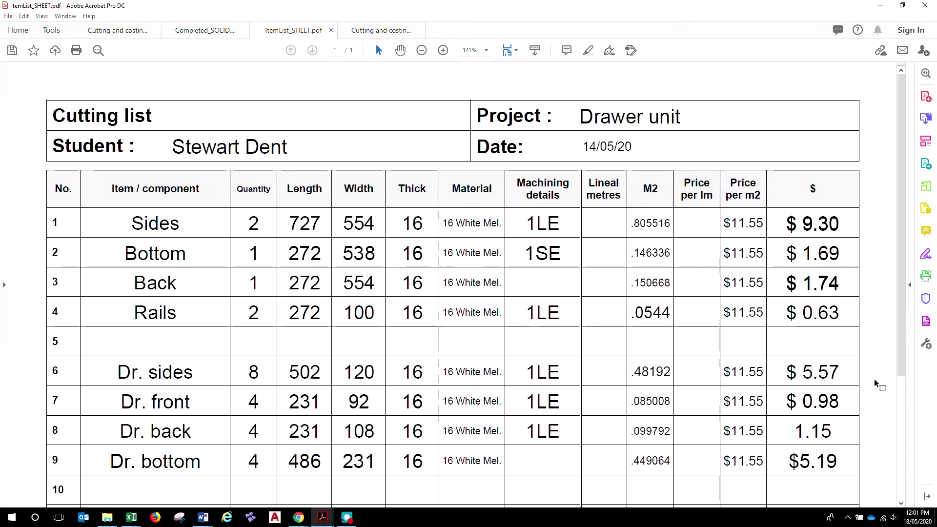
type("$")
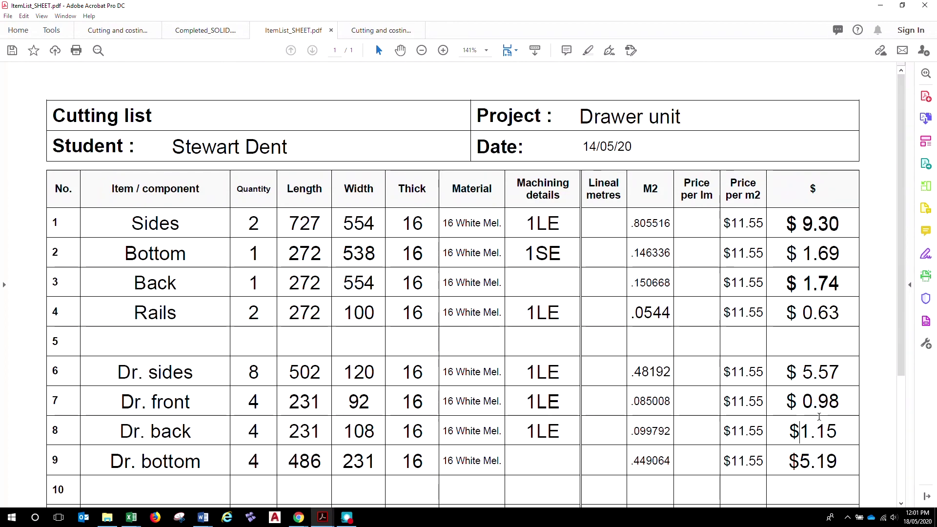
- Switch to the Excel sheet to check the component costs
key("alt+Tab")
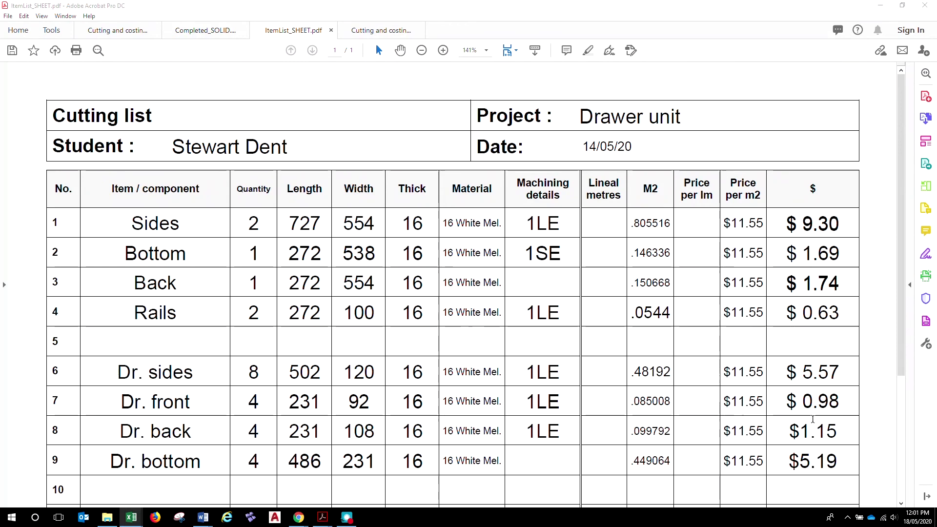
- Enter a $26.25 subtotal in row 11's $ field
left_click(827, 411)
scroll(826, 411, "down", 3)
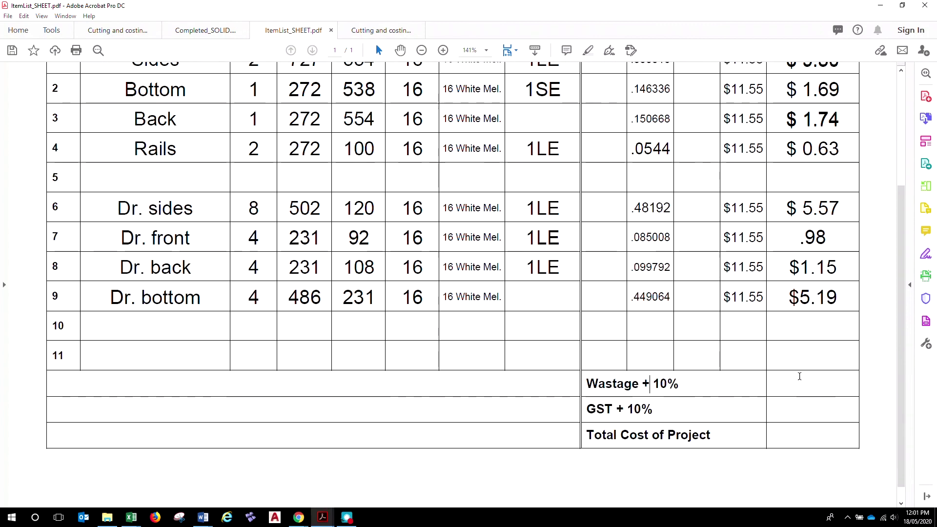
left_click(801, 356)
type("$ 0")
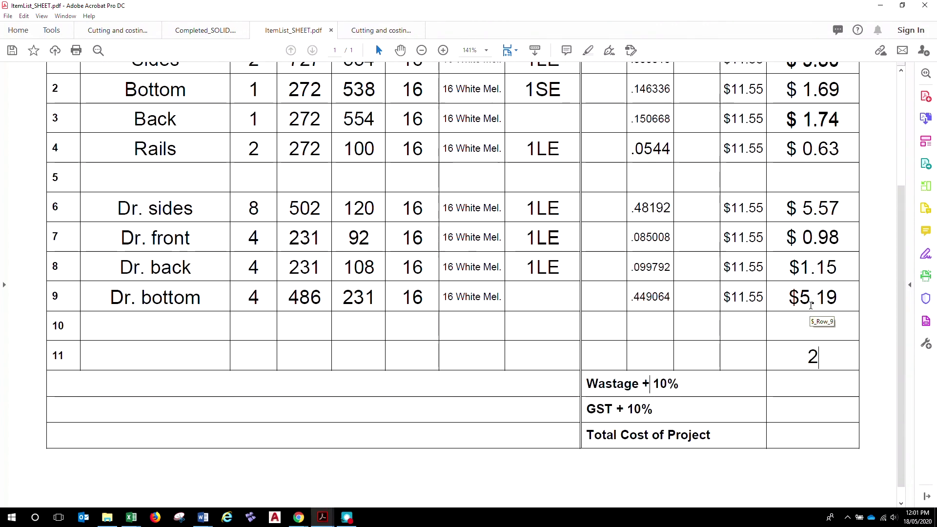
key("BackSpace")
type("$26.25")
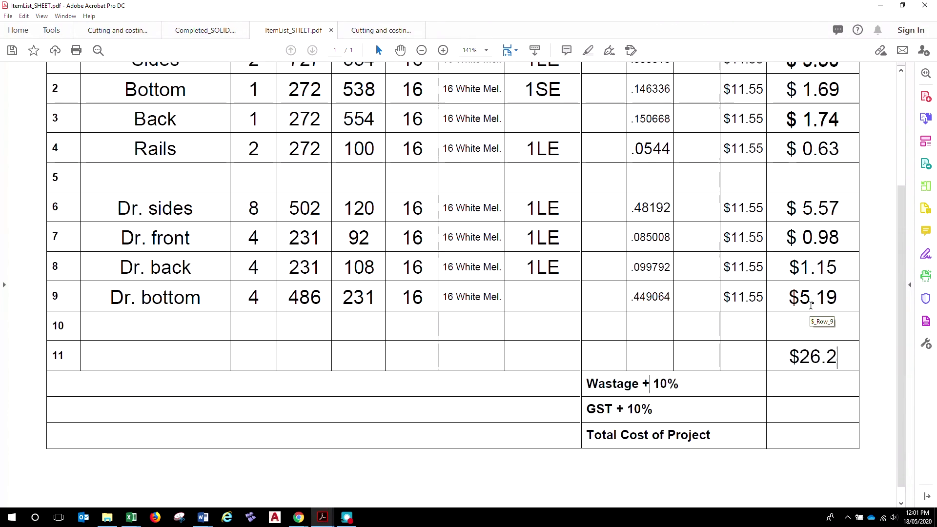
left_click(772, 371)
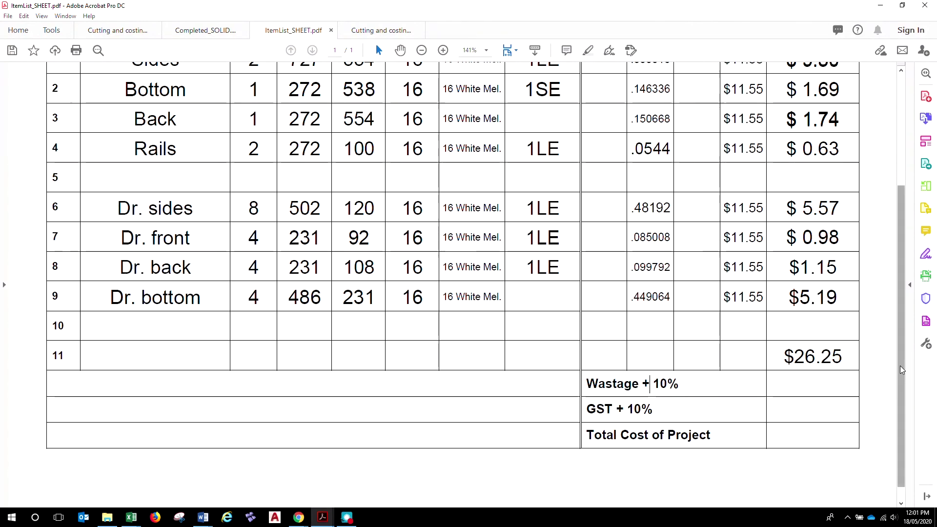
- Fill in the wastage as $2.62 and the GST as $2.90
type("2")
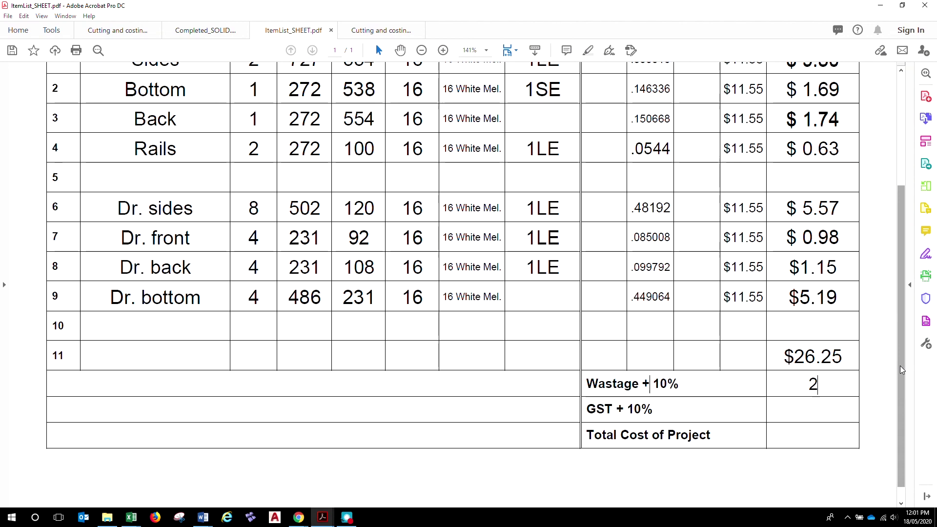
type("6.2")
key("BackSpace")
key("BackSpace")
key("BackSpace")
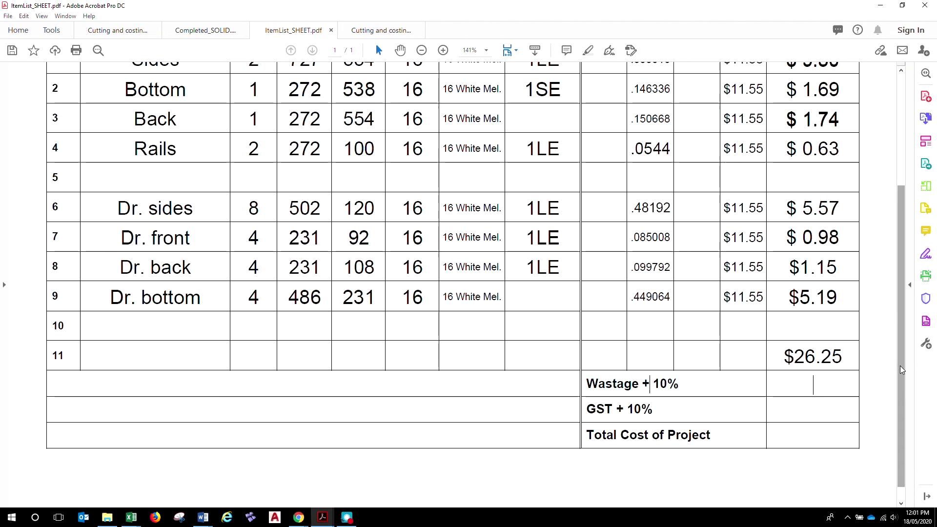
type("$26")
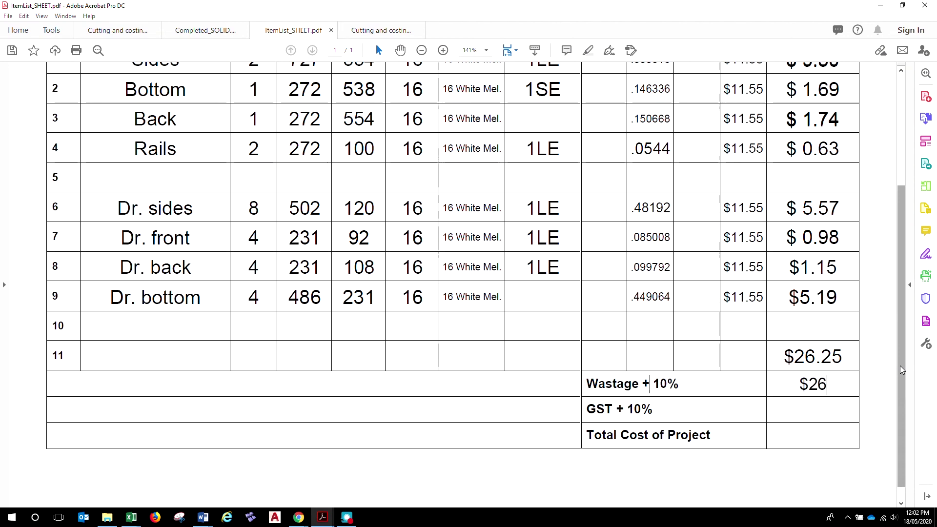
key("BackSpace")
type(".62")
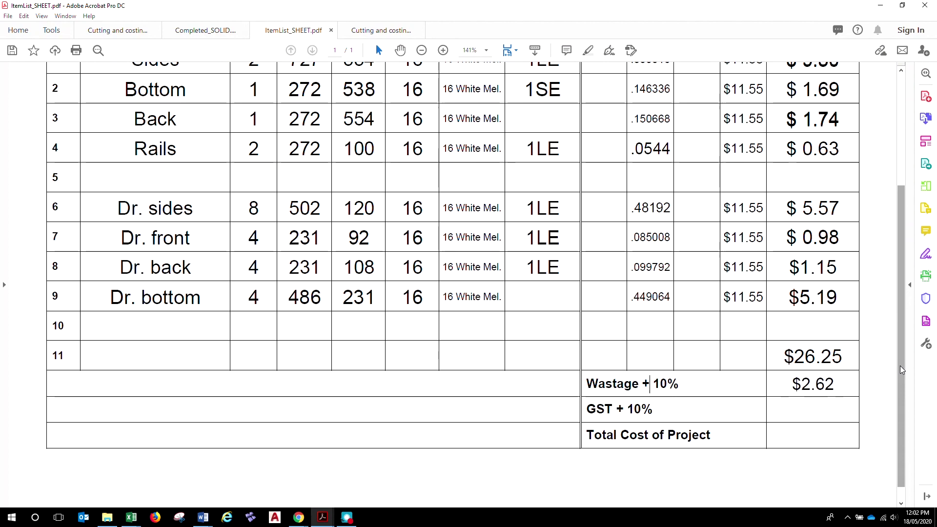
key("Tab")
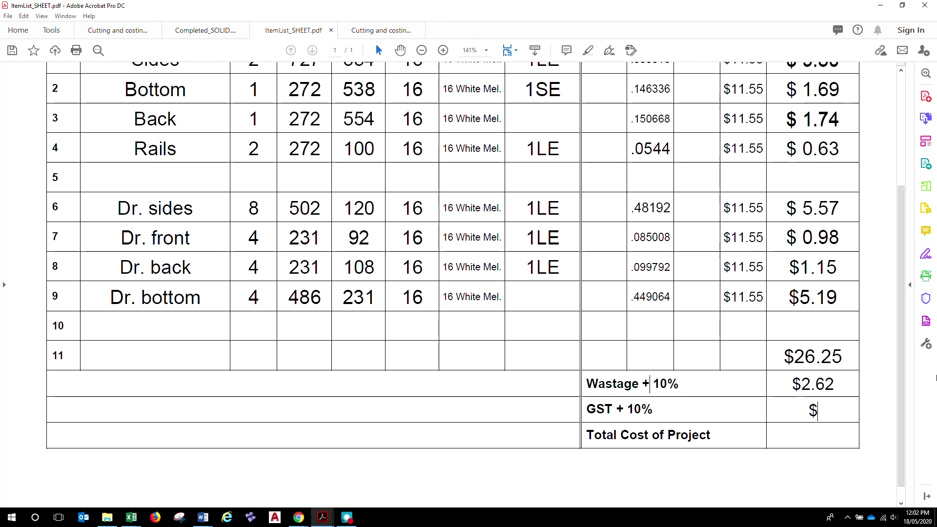
type("2.90")
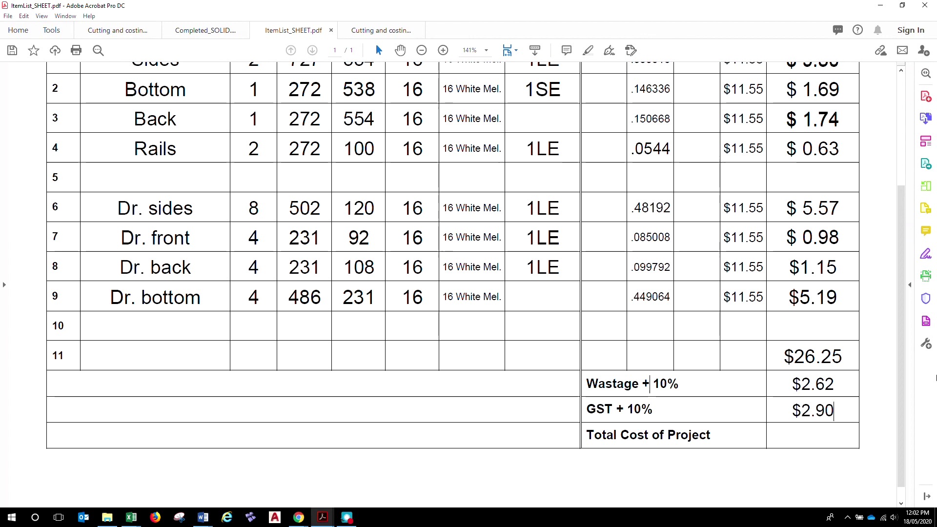
left_click(826, 440)
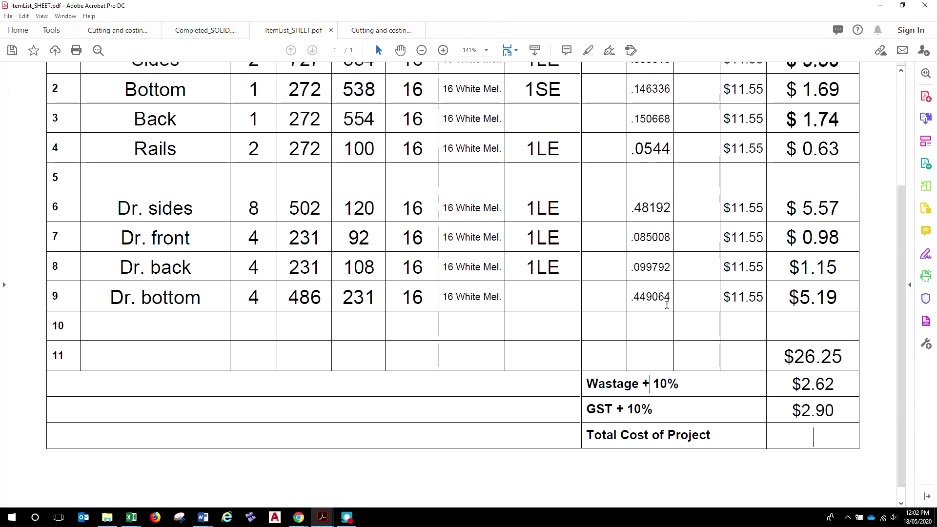
scroll(689, 318, "up", 3)
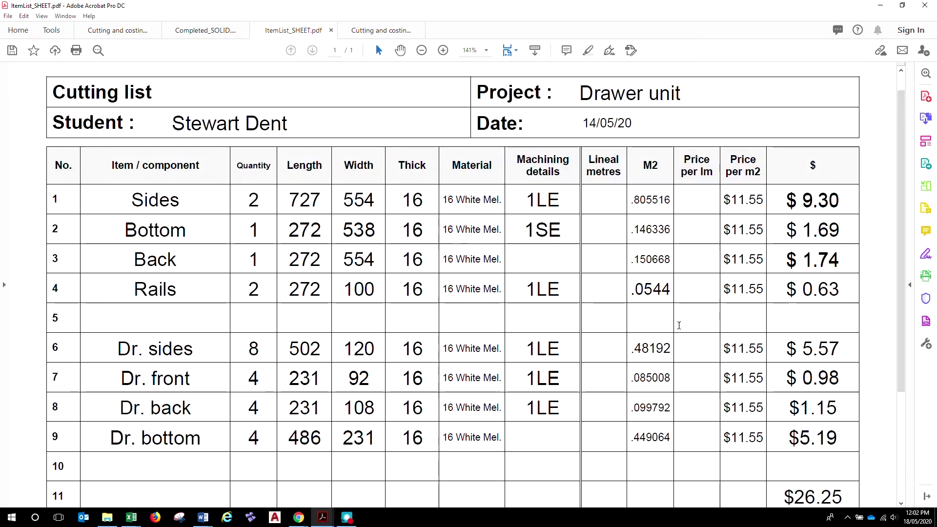